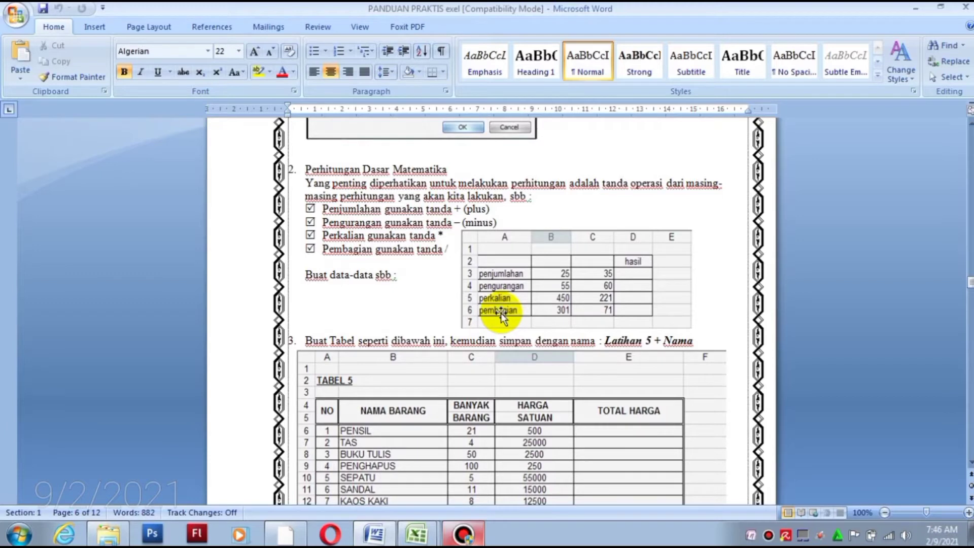
Switch from Word to the LATIHANTABEL5 workbook in Excel
click(417, 541)
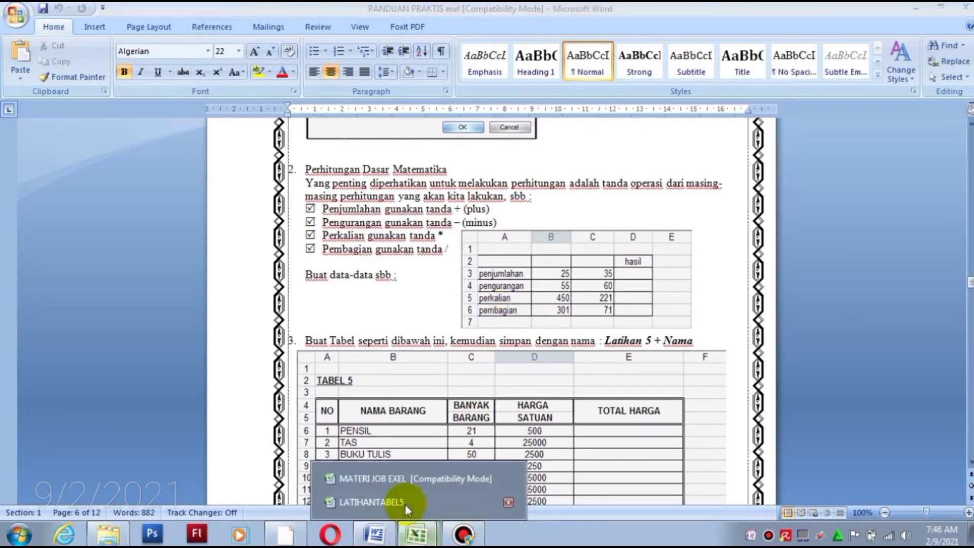
click(393, 502)
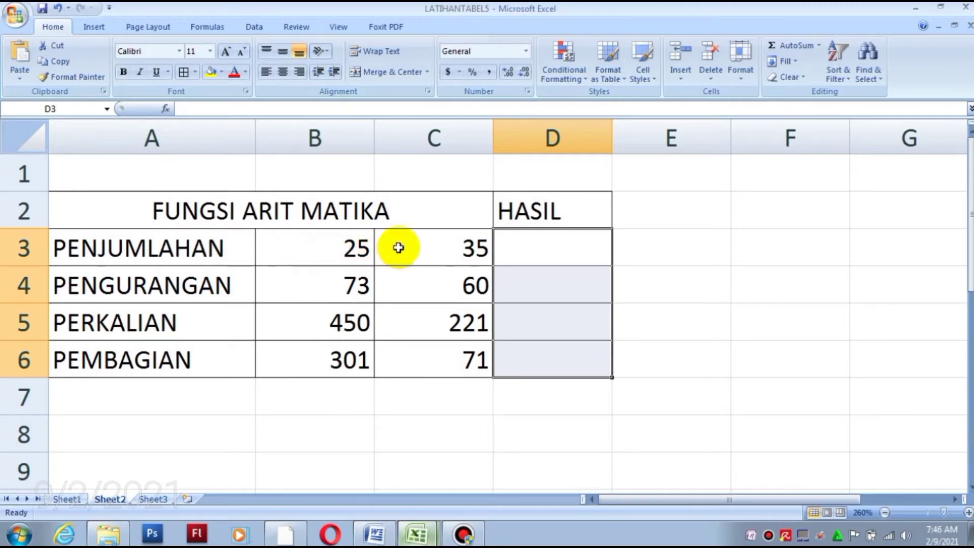
click(507, 254)
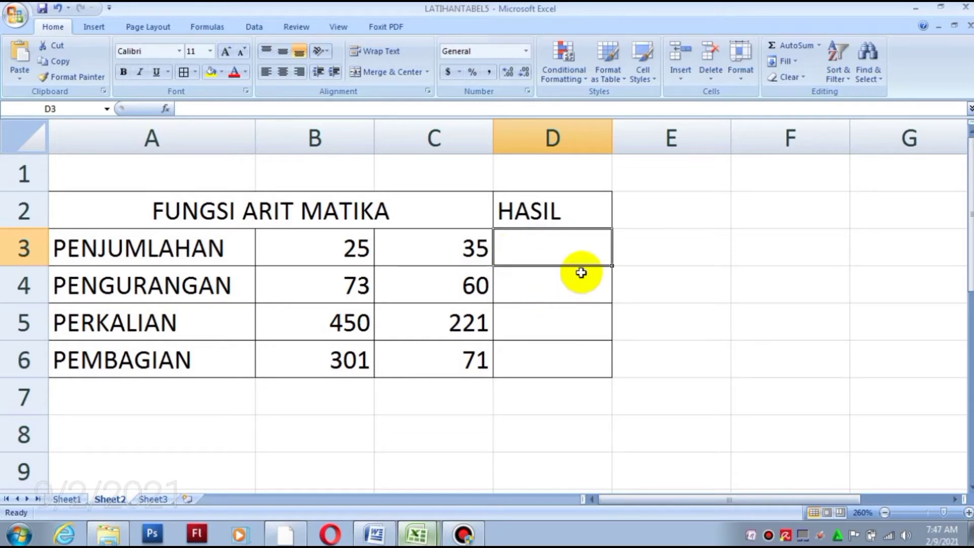
click(528, 251)
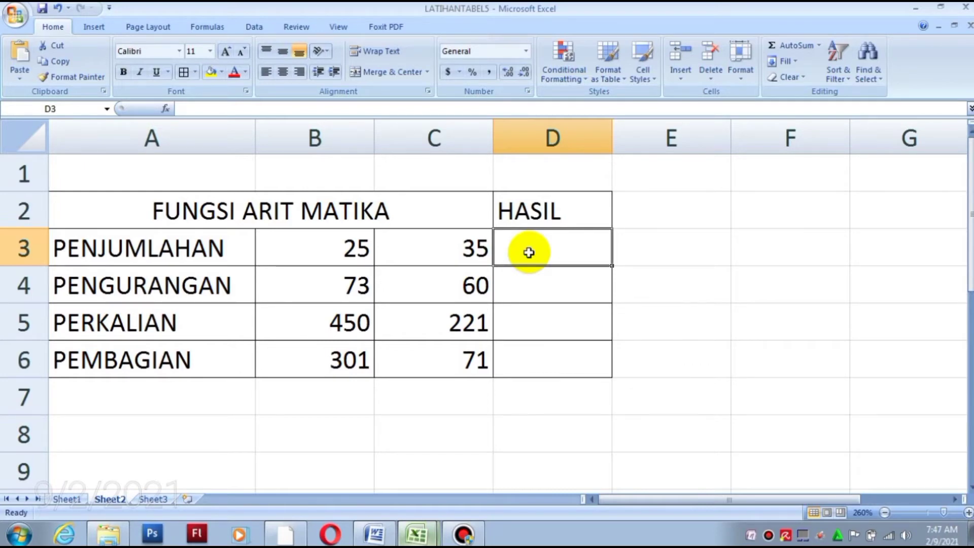
Type =B3+C3 into D3, fixing the stray * and = along the way
text(=)
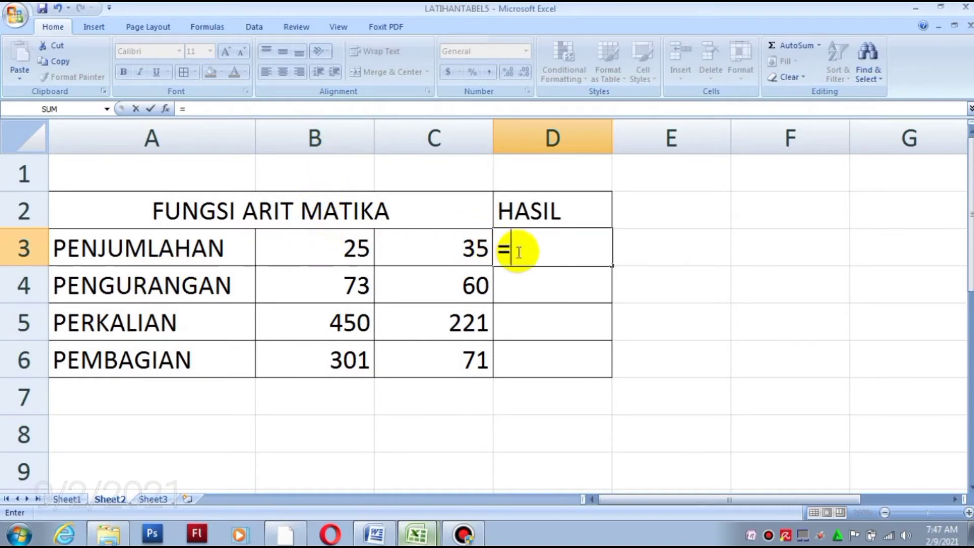
text(B)
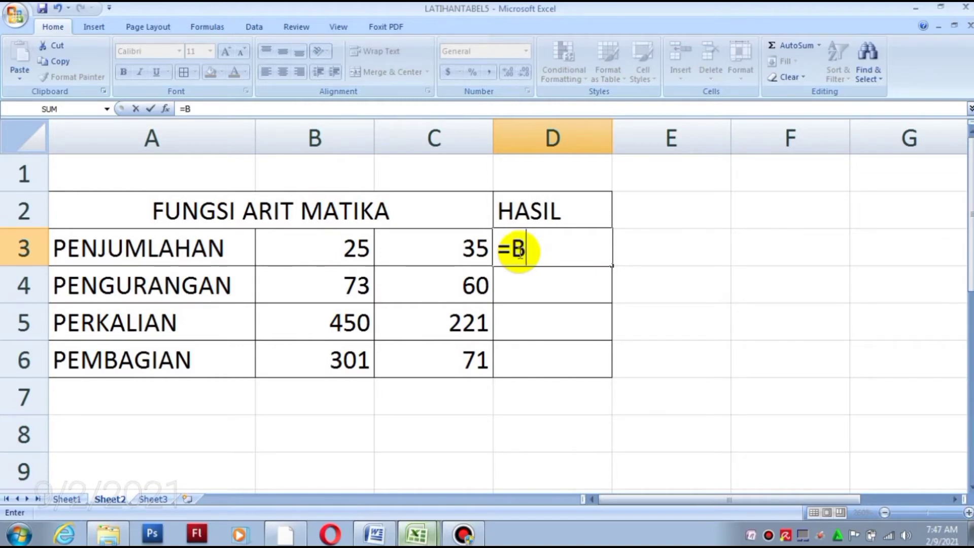
text(3)
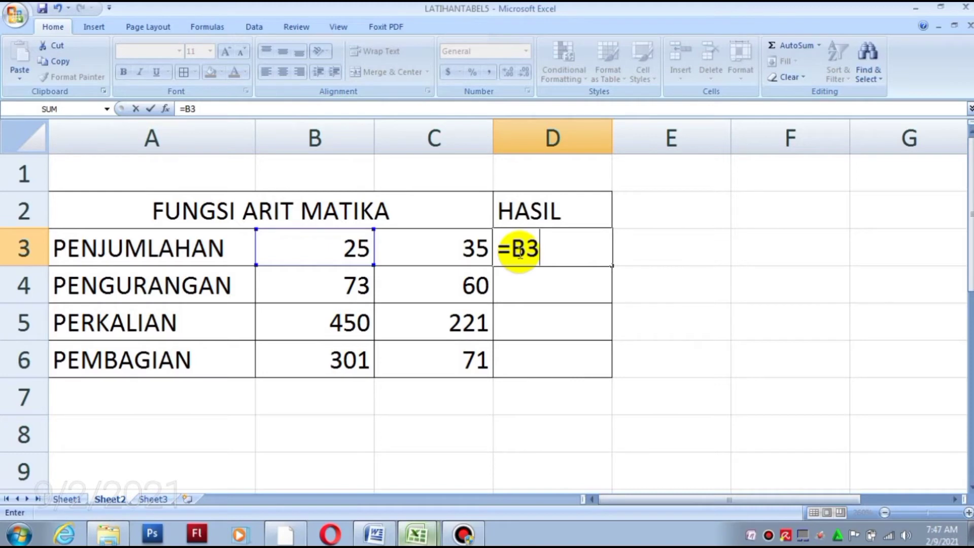
text(*)
key(BackSpace)
text(=)
key(BackSpace)
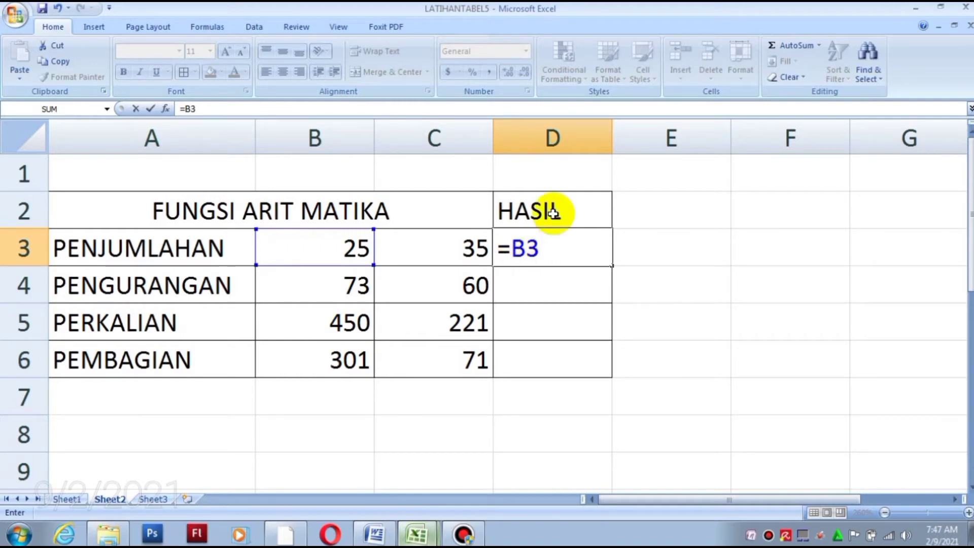
text(+)
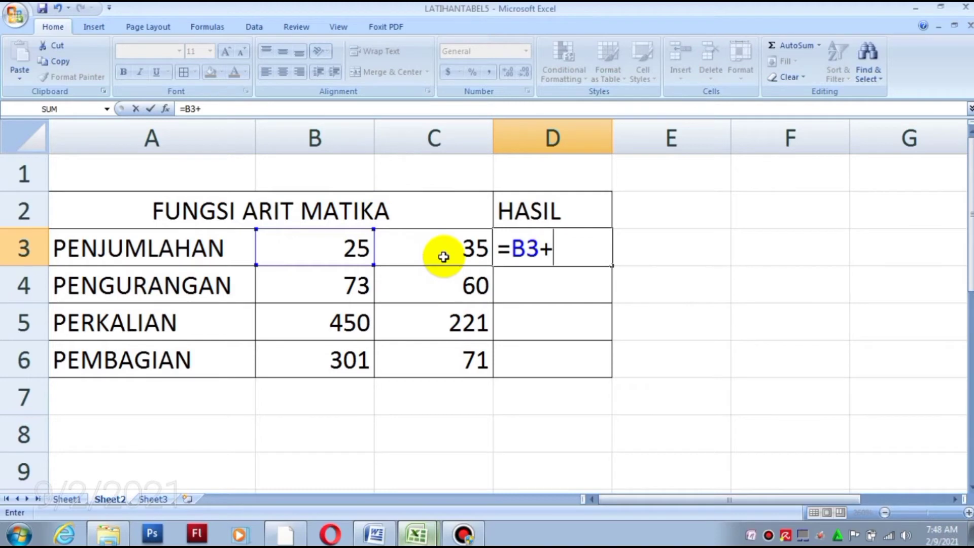
text(C)
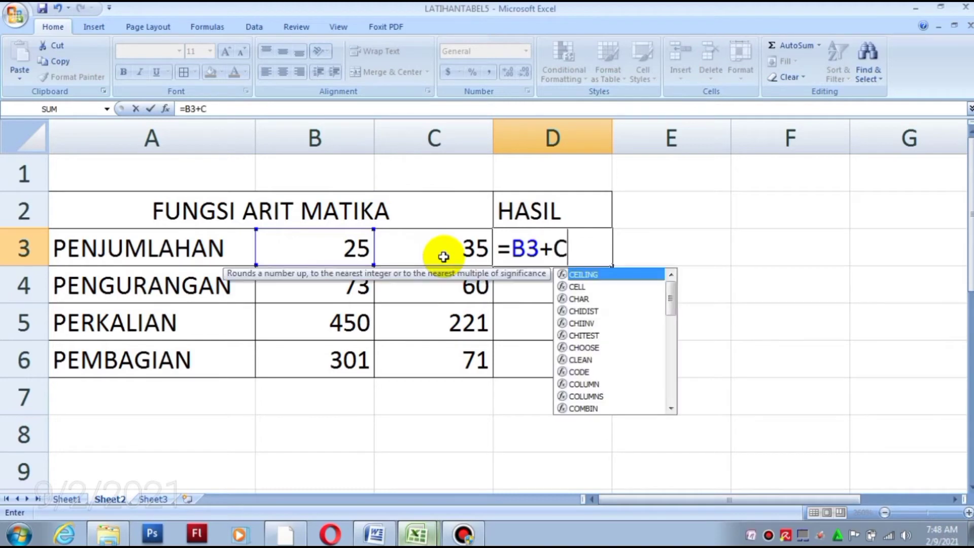
text(3)
key(Return)
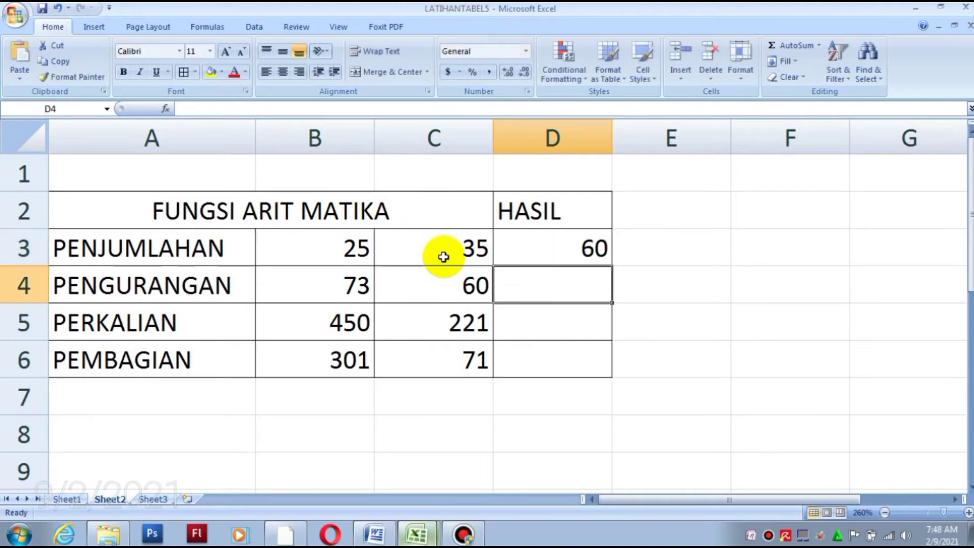
Clear D3 and rebuild =B3+C3 by selecting B3 and C3, giving 60
click(542, 255)
key(Delete)
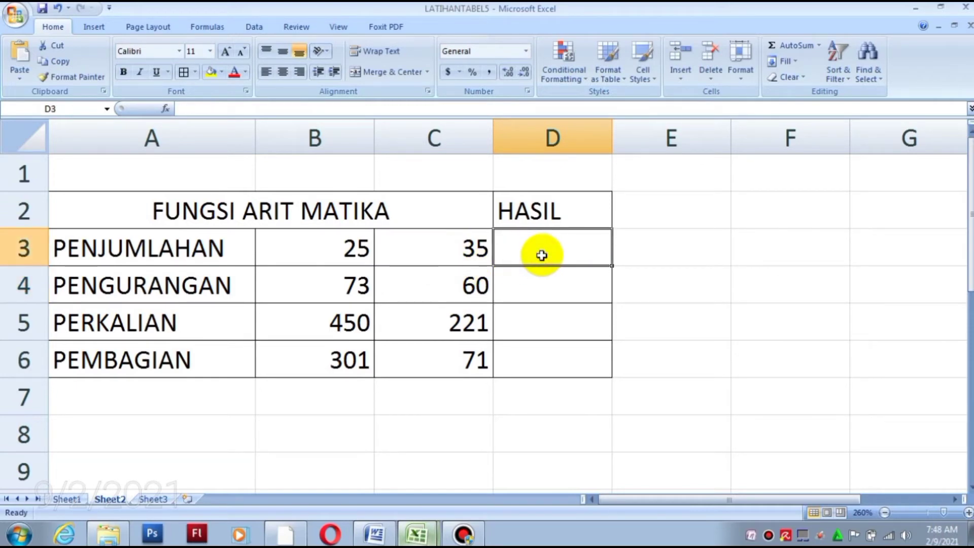
text(=)
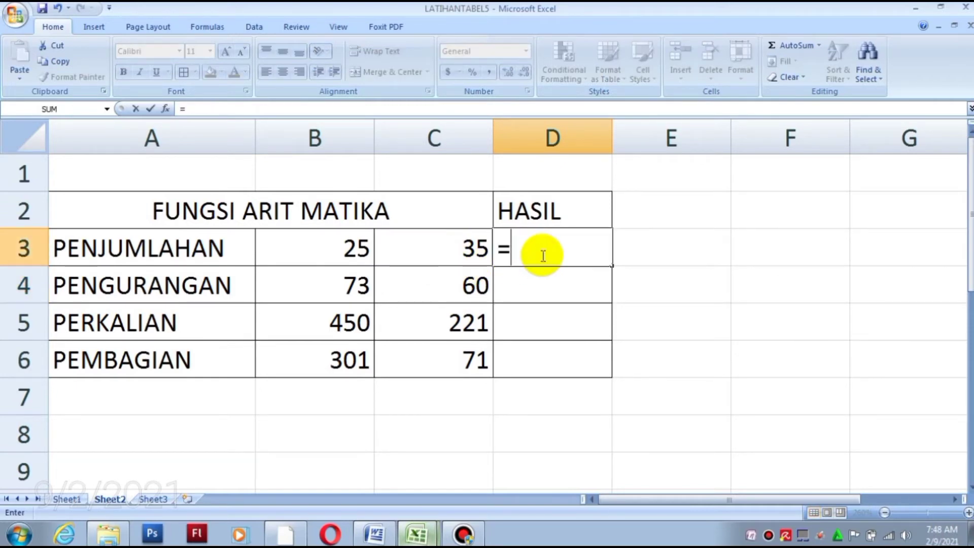
click(348, 253)
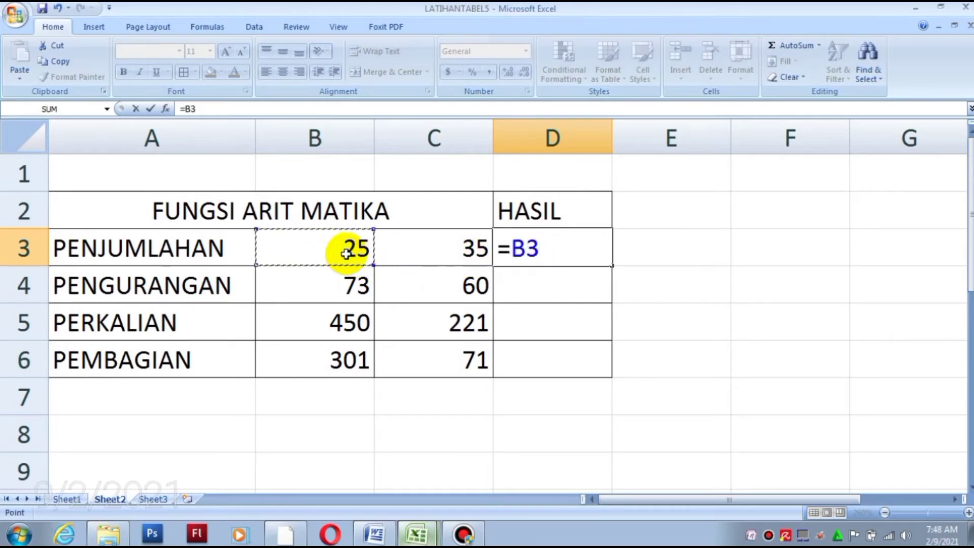
text(+)
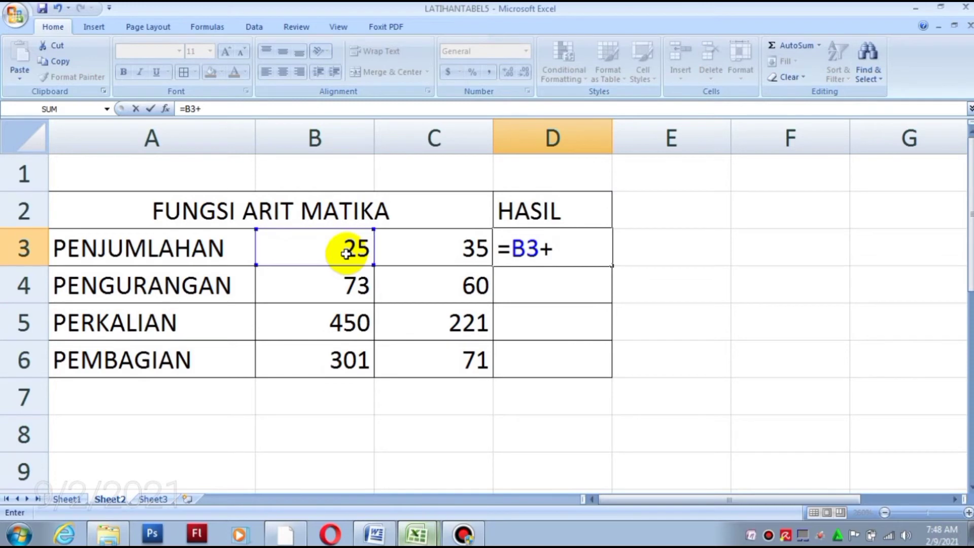
click(441, 250)
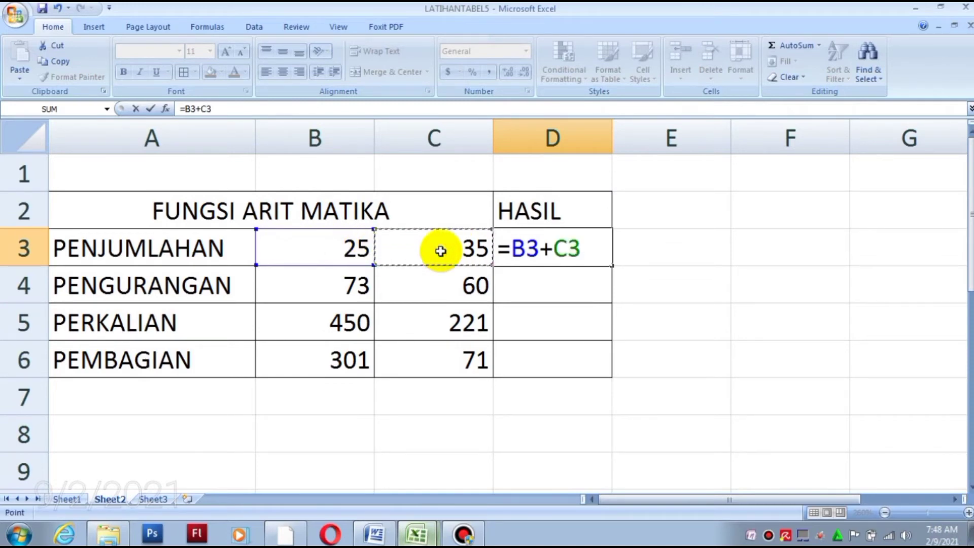
key(Return)
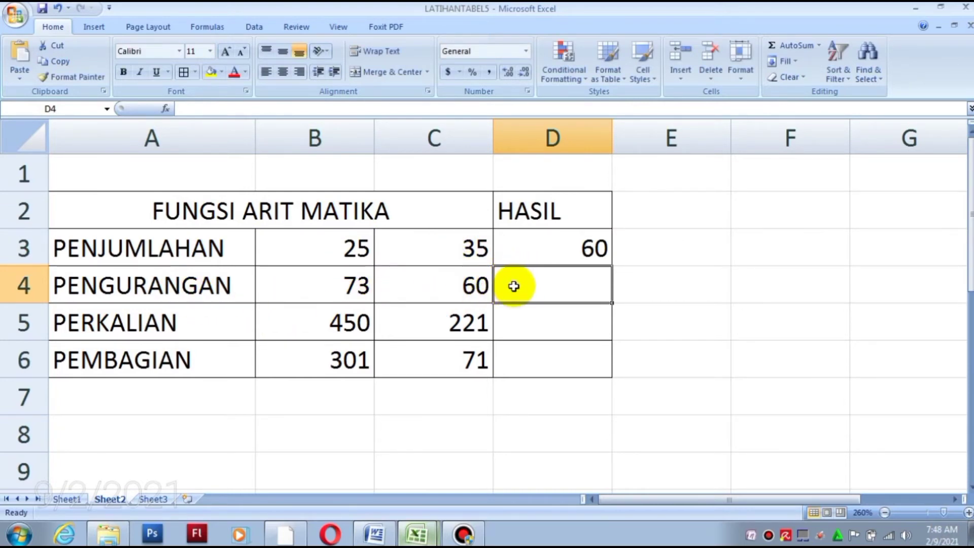
Enter =B4-C4 in D4 so PENGURANGAN's HASIL shows 13
text(=)
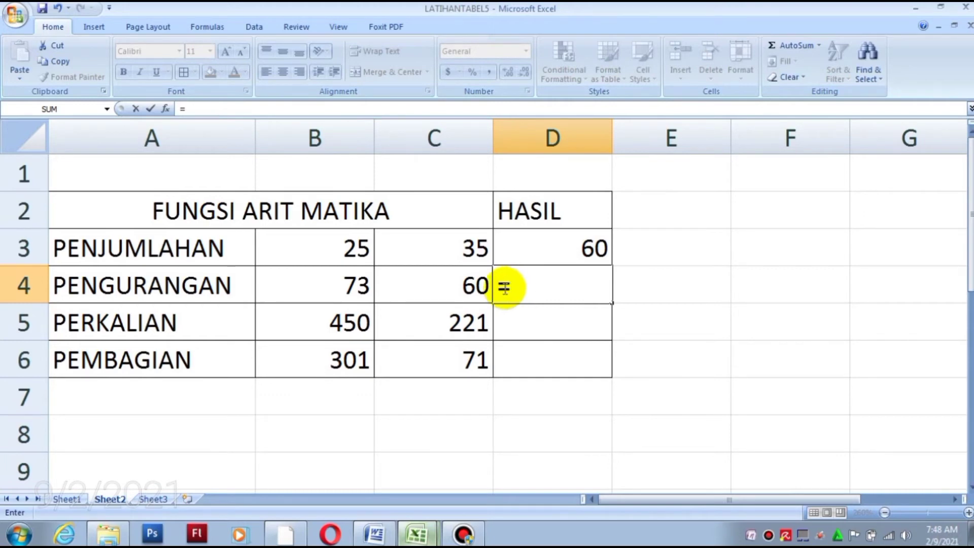
click(338, 285)
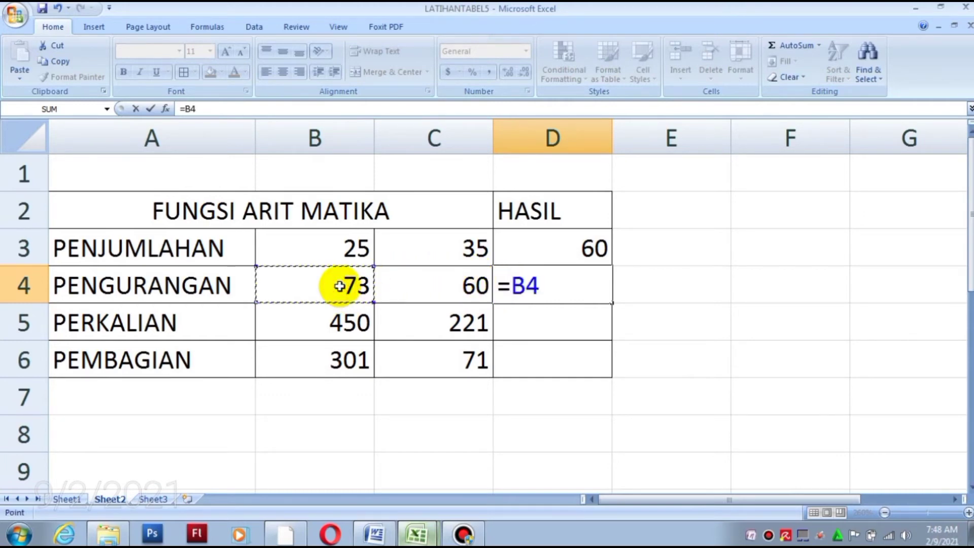
text(-)
click(471, 285)
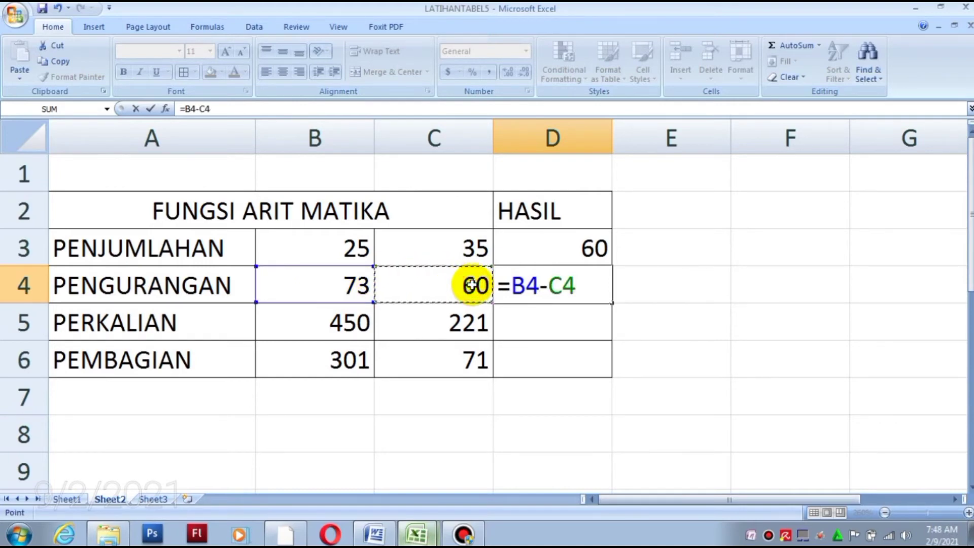
key(Return)
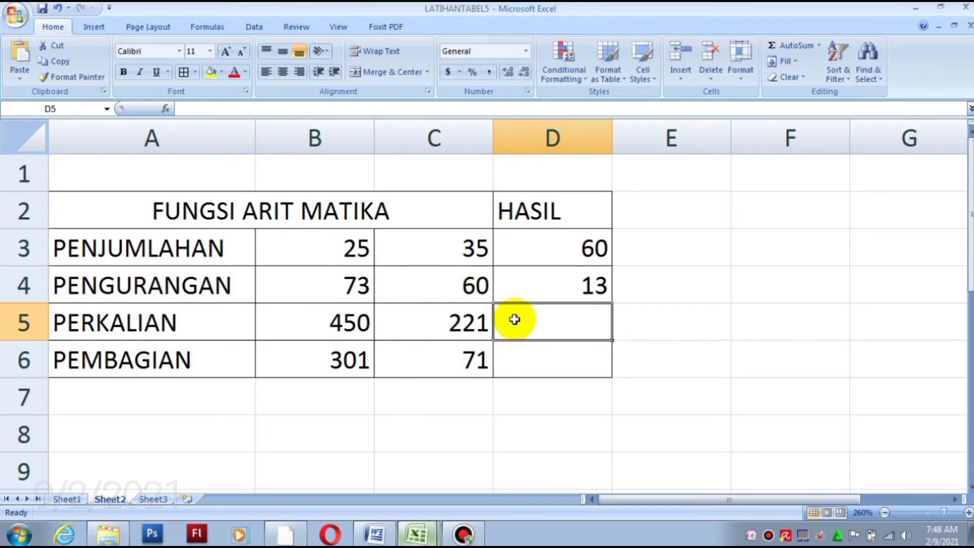
Enter =B5*C5 in D5 so PERKALIAN's HASIL shows 99450
double_click(514, 319)
text(=)
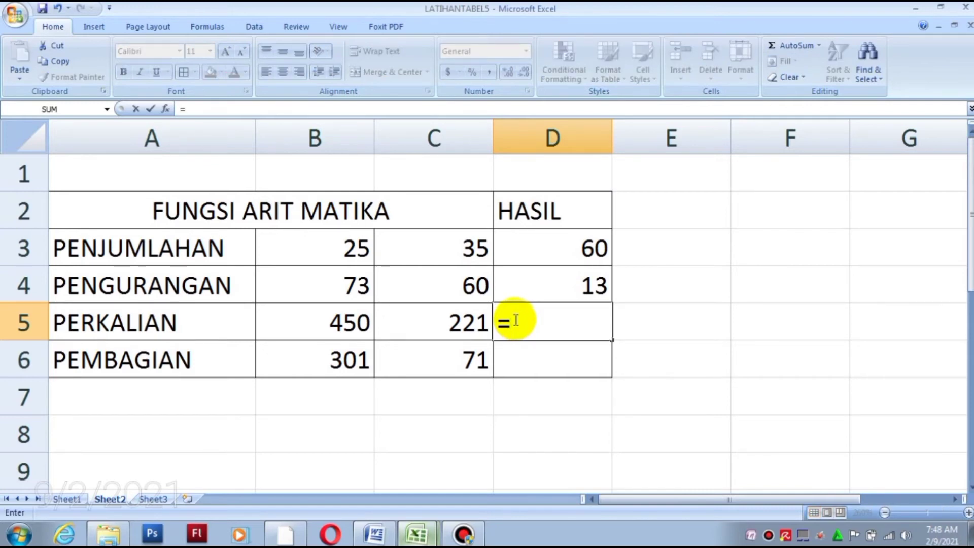
click(342, 326)
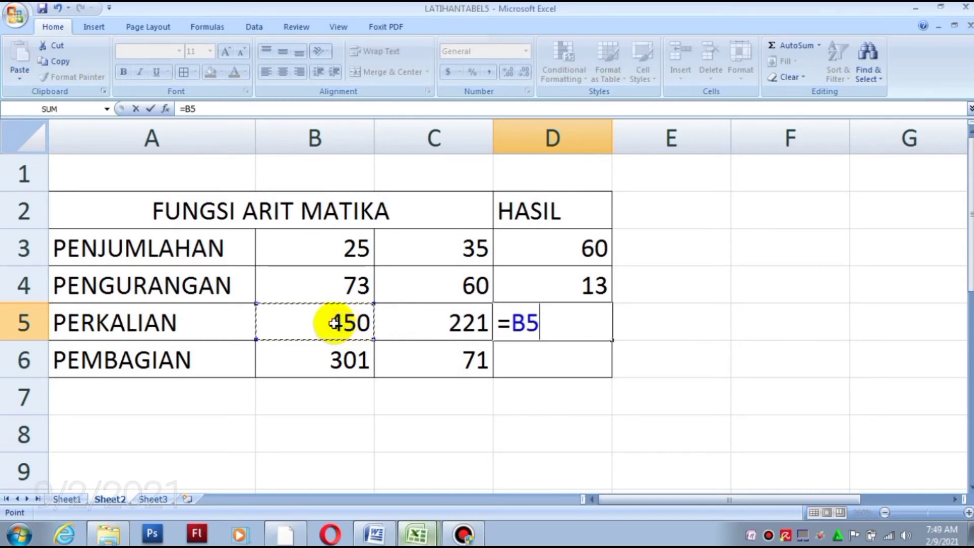
text(*)
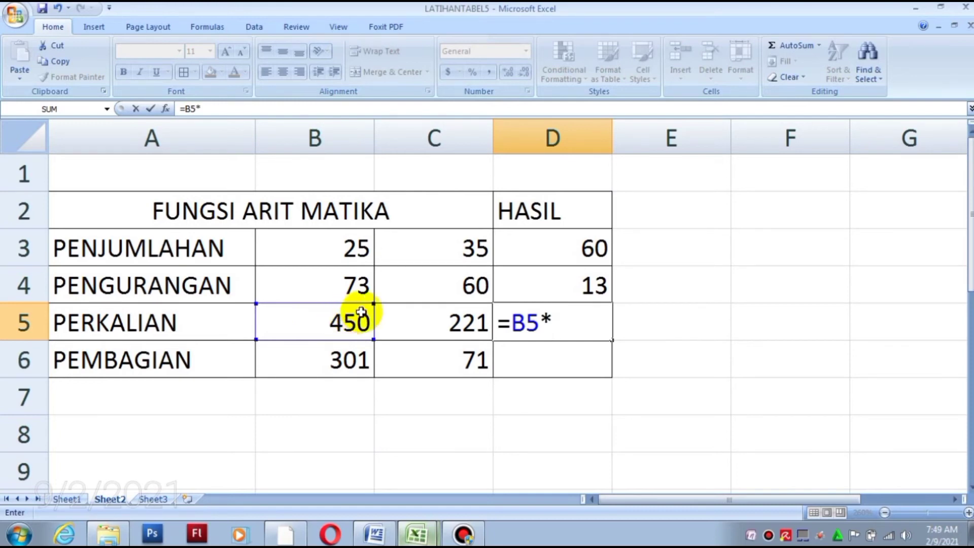
click(436, 325)
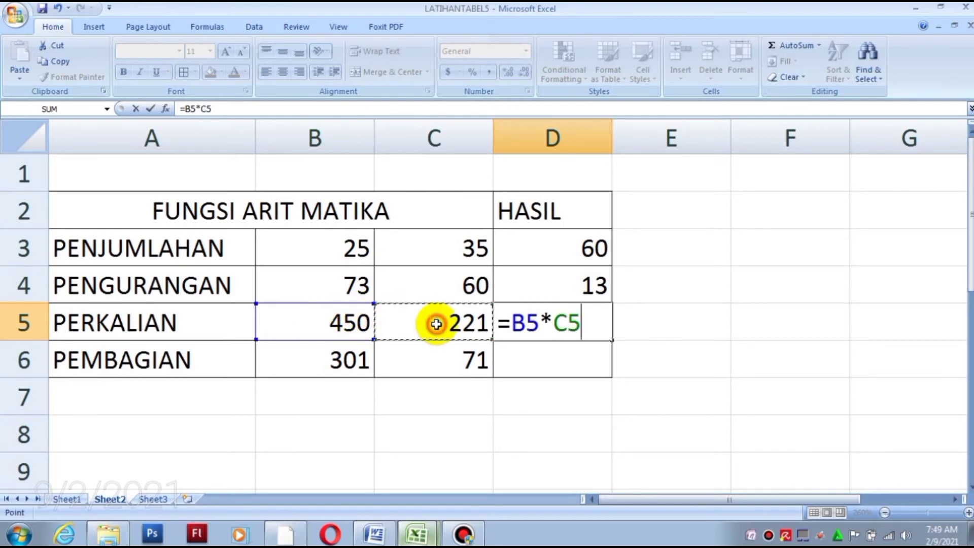
key(Return)
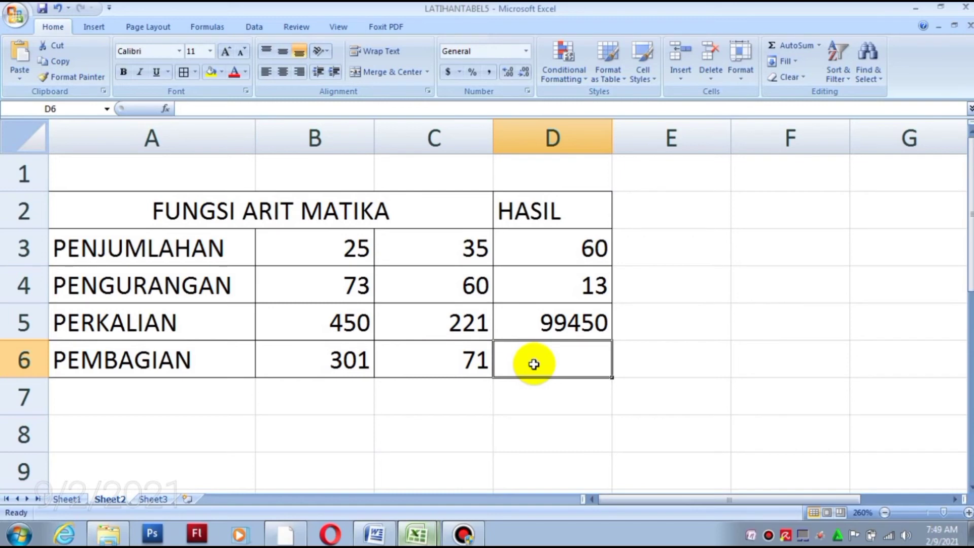
Enter =B6*C6 in D6 for PEMBAGIAN, giving 21371, and reselect D6 to check it
text(=)
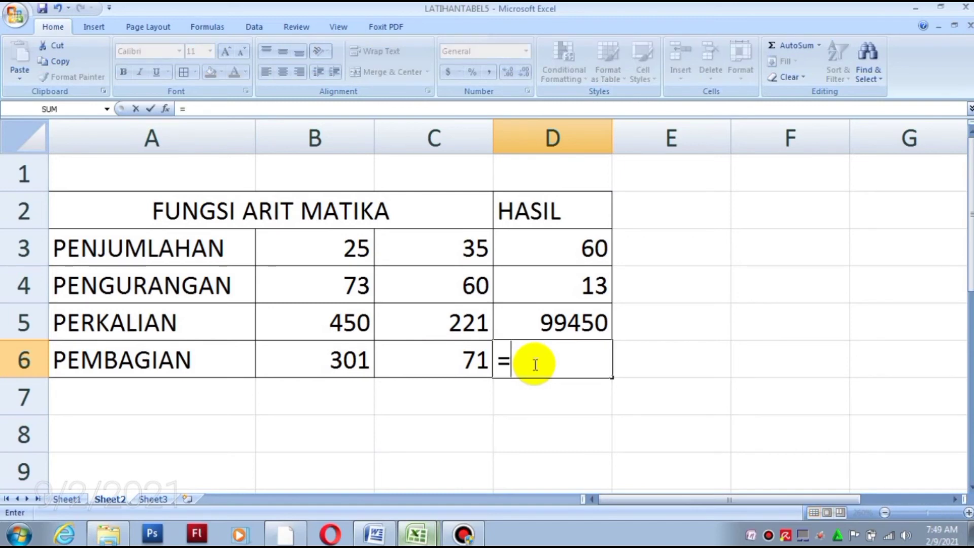
click(343, 360)
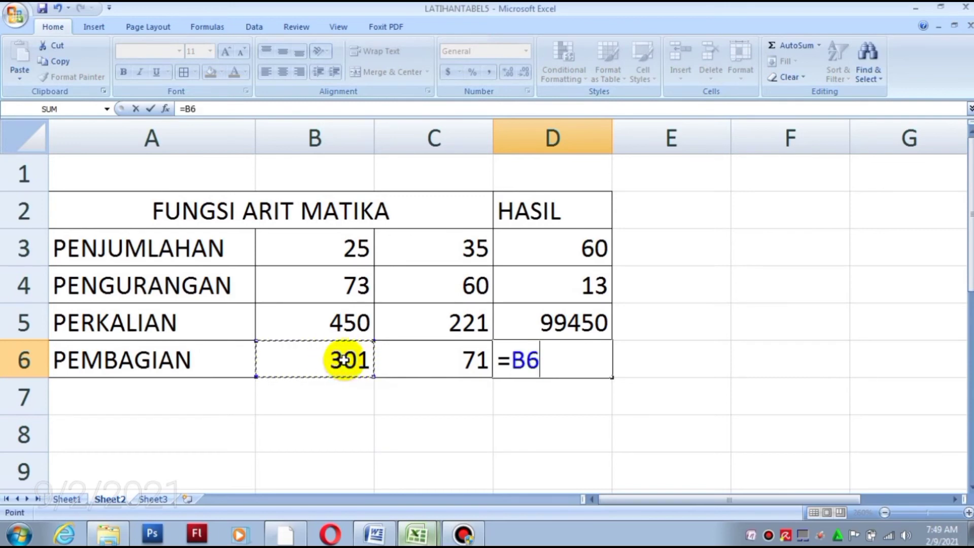
text(*)
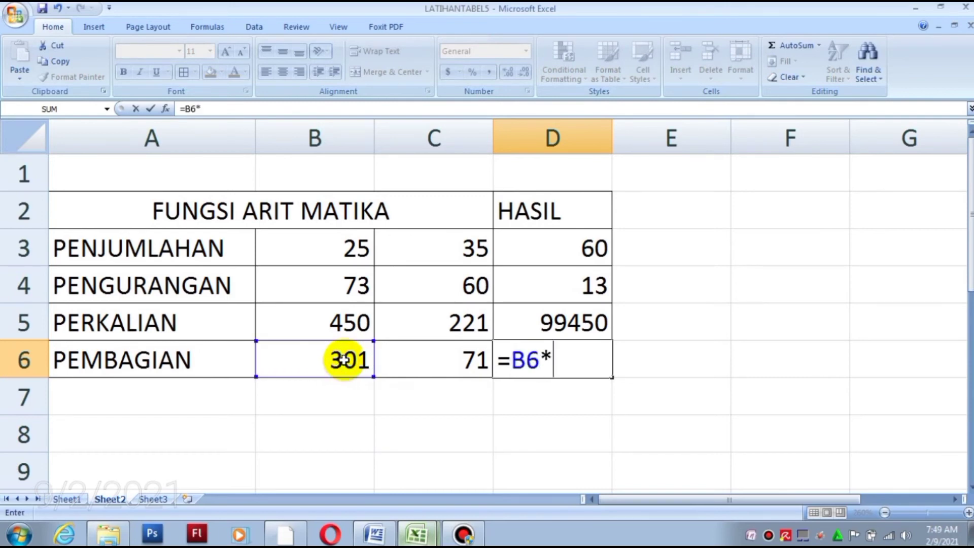
click(435, 356)
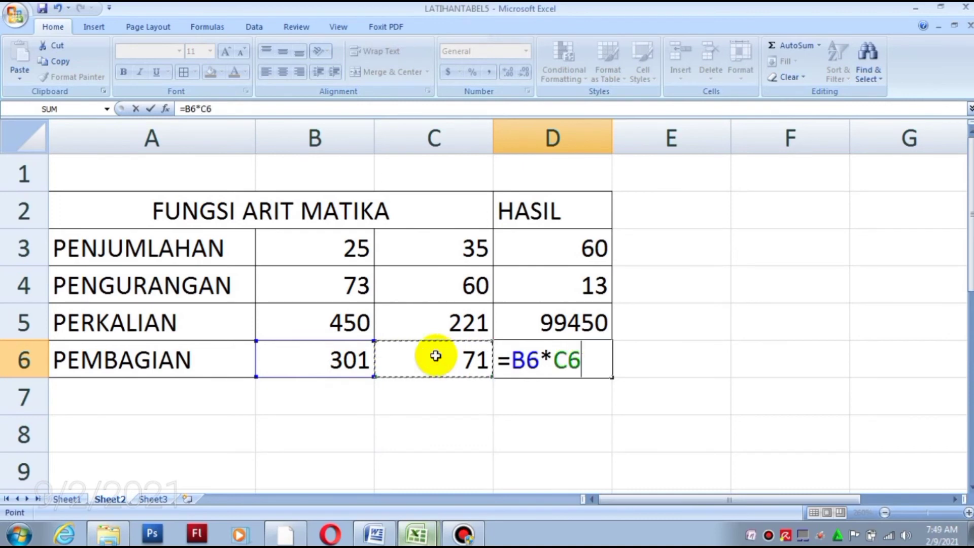
key(Return)
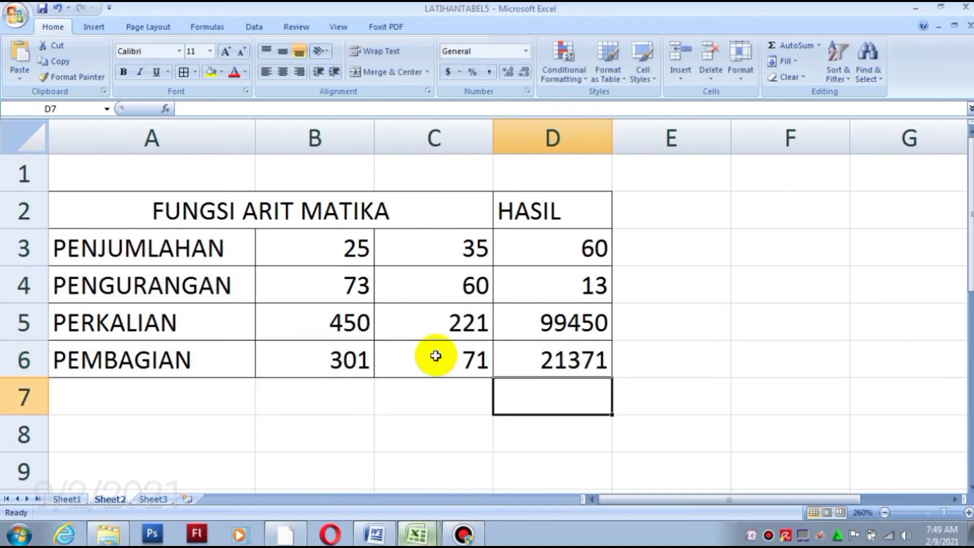
click(510, 359)
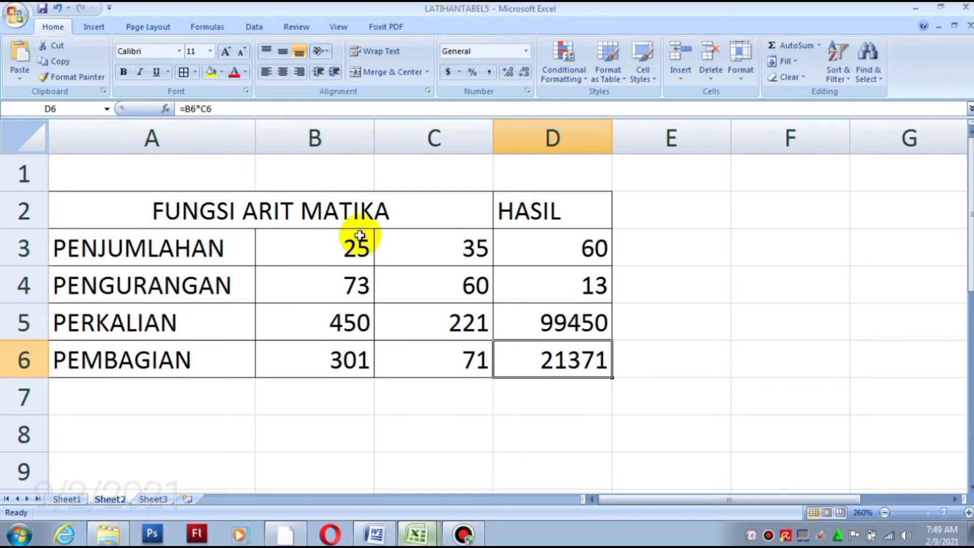
click(516, 242)
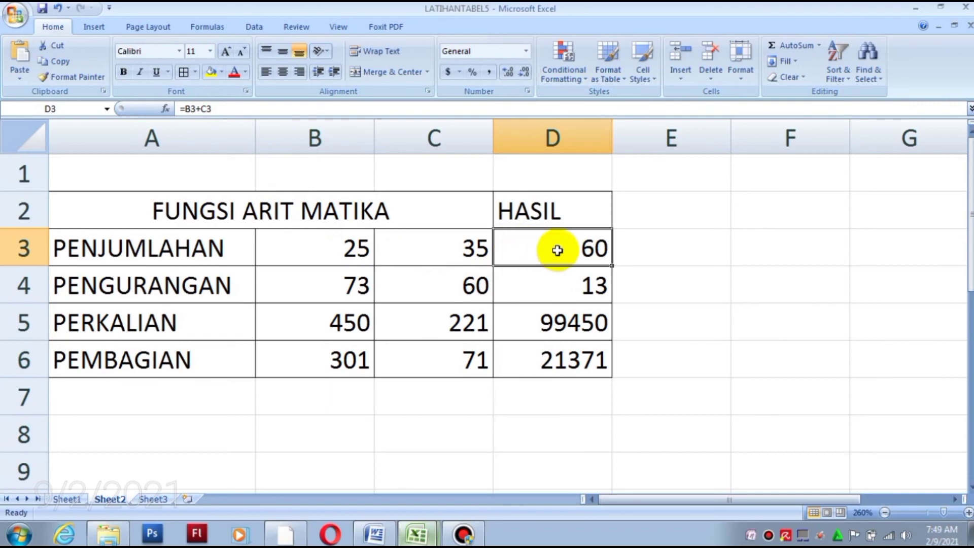